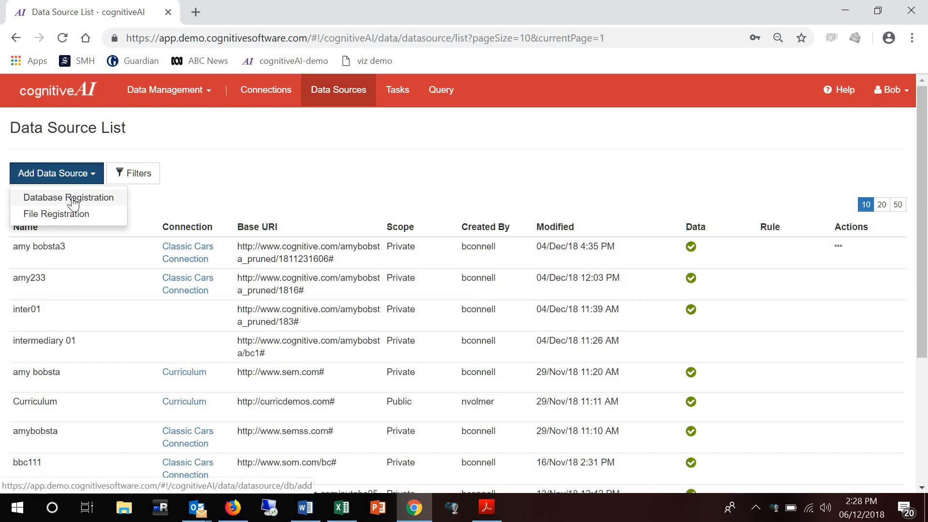
Start a new database registration and name the data source ambyay2
{"action": "left_click", "coordinate": [73, 199]}
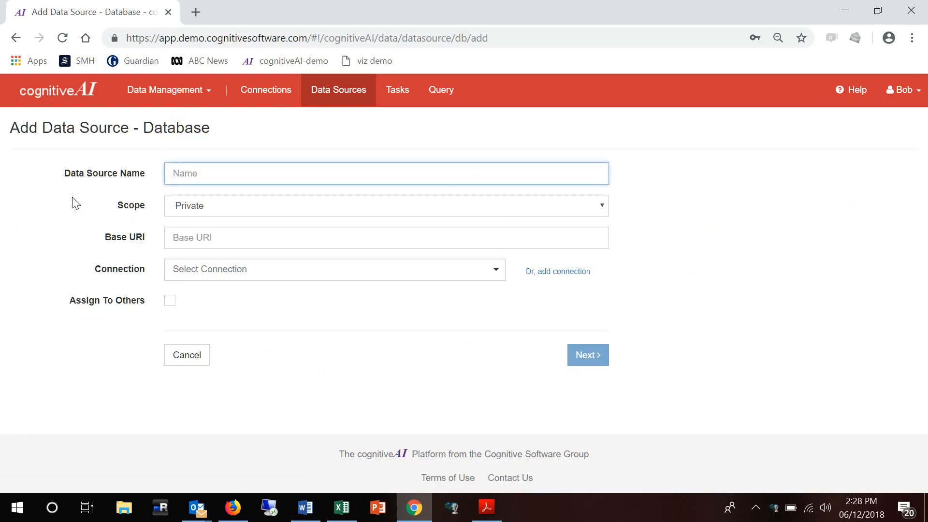
{"action": "left_click", "coordinate": [256, 176]}
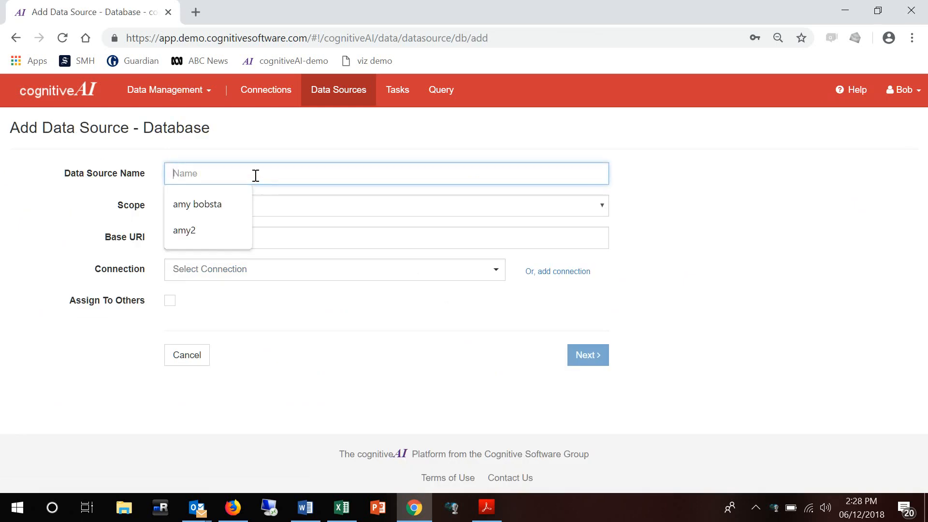
{"action": "type", "text": "ambyay2"}
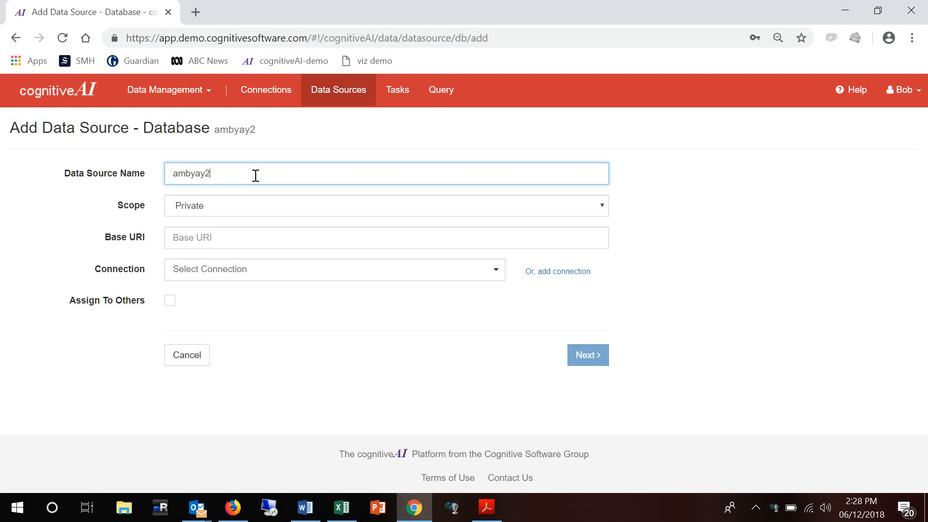
{"action": "left_click", "coordinate": [221, 237]}
{"action": "left_click", "coordinate": [266, 267]}
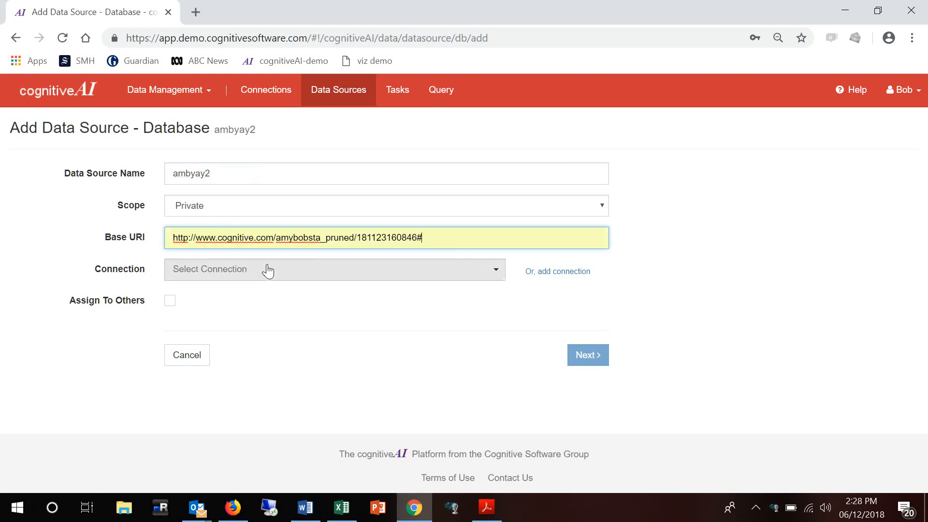
{"action": "left_click", "coordinate": [418, 236]}
{"action": "key", "text": "BackSpace"}
{"action": "key", "text": "BackSpace"}
{"action": "key", "text": "BackSpace"}
{"action": "key", "text": "BackSpace"}
{"action": "key", "text": "BackSpace"}
{"action": "key", "text": "BackSpace"}
{"action": "key", "text": "BackSpace"}
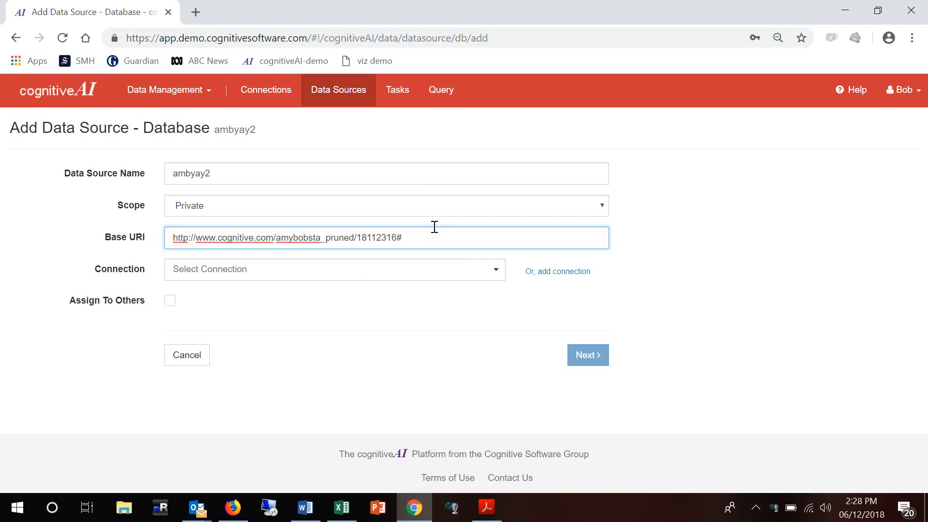
{"action": "key", "text": "BackSpace"}
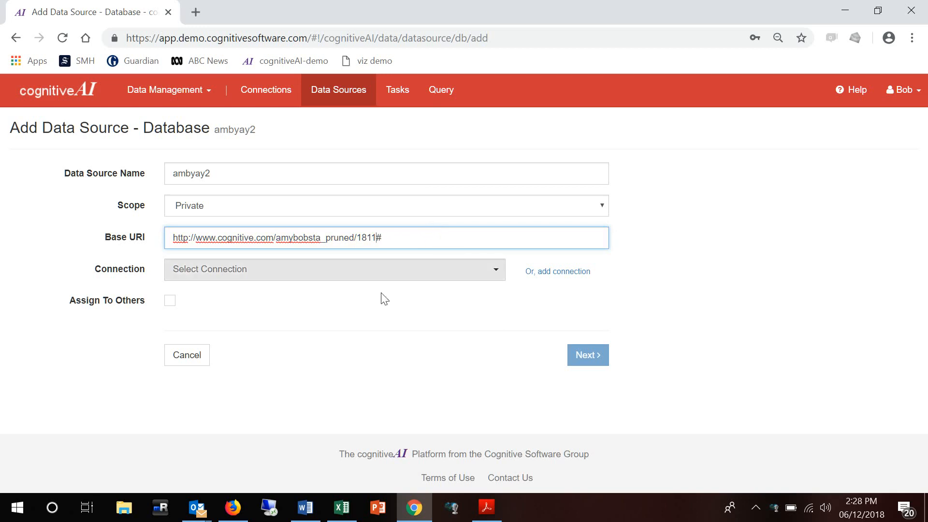
Choose the Classic Cars Connection for the data source and continue to the table selection
{"action": "left_click", "coordinate": [235, 276]}
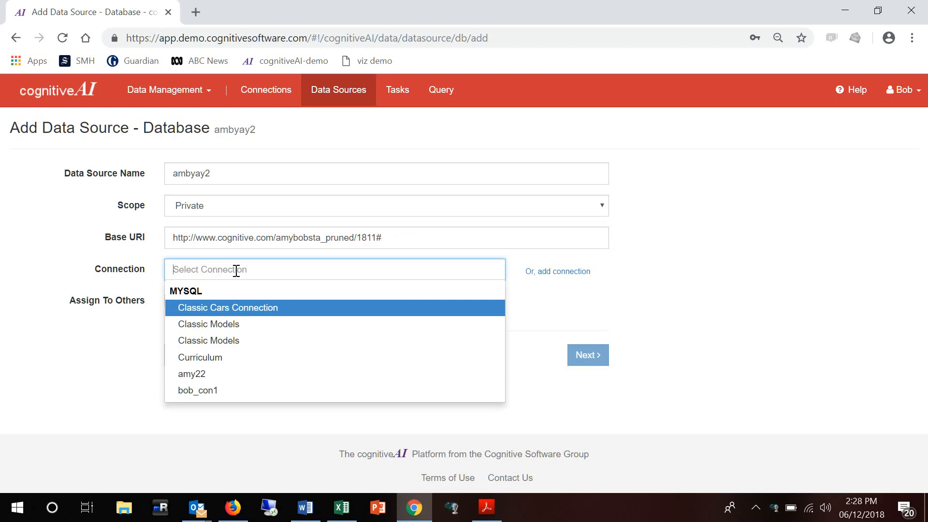
{"action": "left_click", "coordinate": [231, 308]}
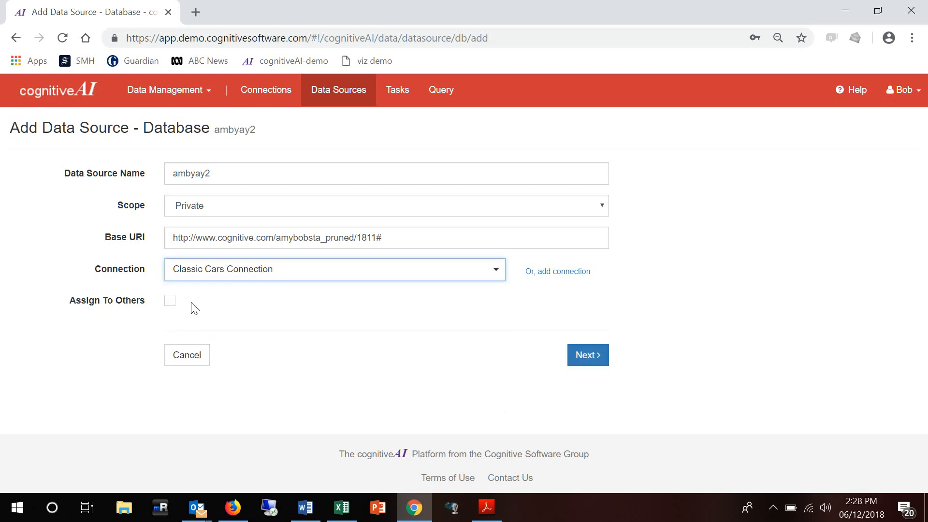
{"action": "left_click", "coordinate": [578, 361]}
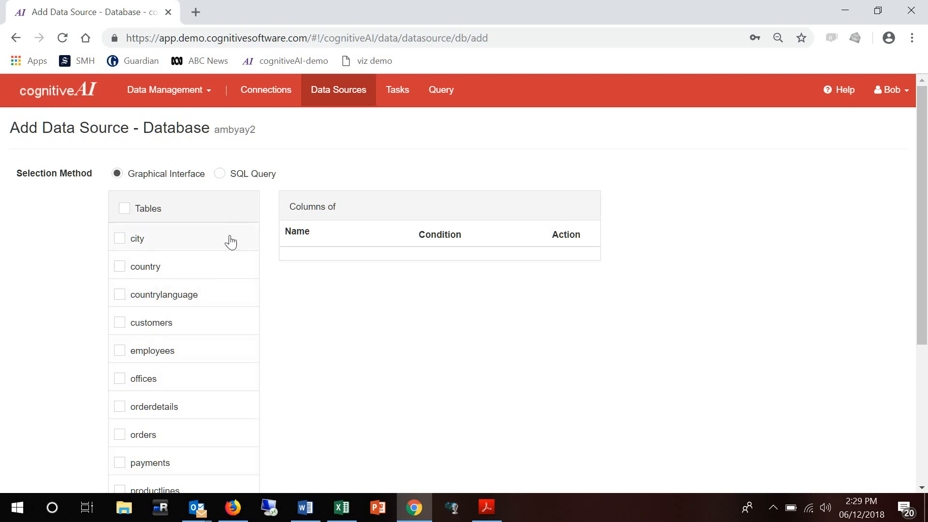
Use an SQL query as the selection method, enter "select city.Name from city" and validate it
{"action": "left_click", "coordinate": [240, 179]}
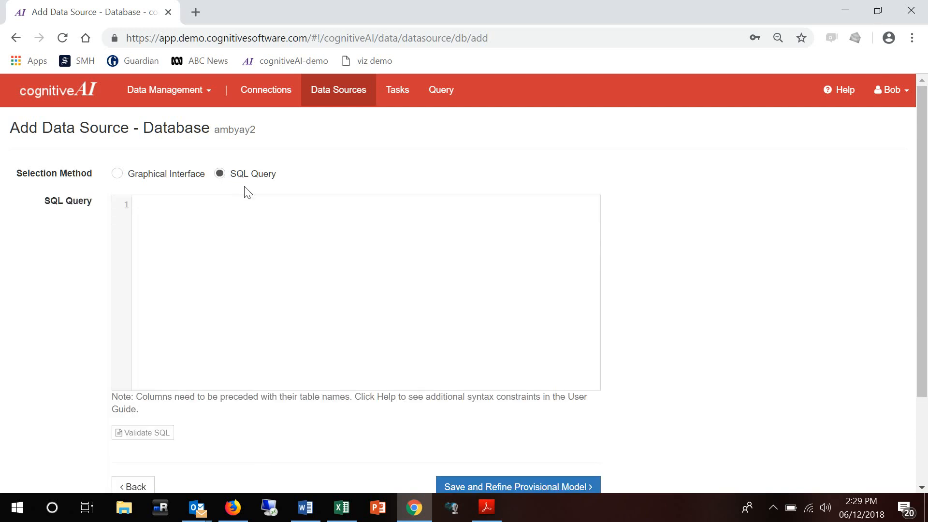
{"action": "type", "text": "select Name"}
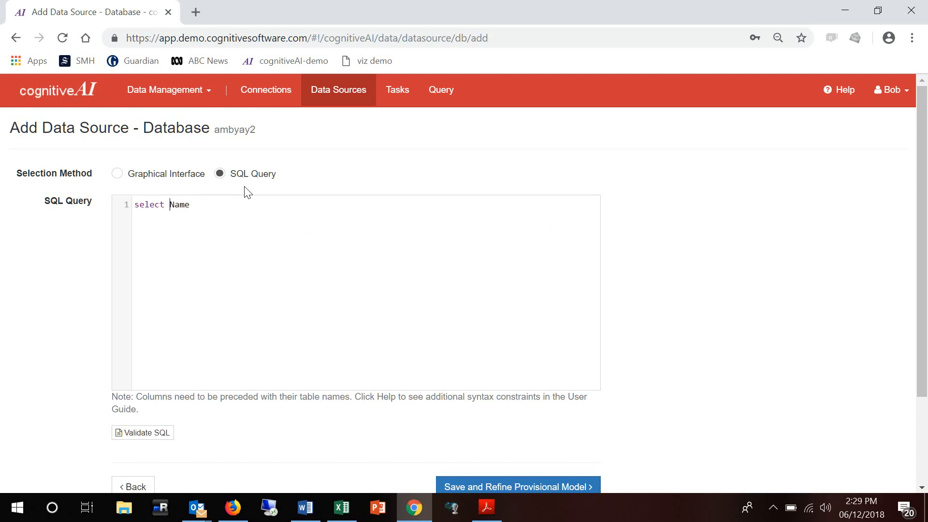
{"action": "type", "text": "city."}
{"action": "type", "text": "from city"}
{"action": "left_click", "coordinate": [161, 434]}
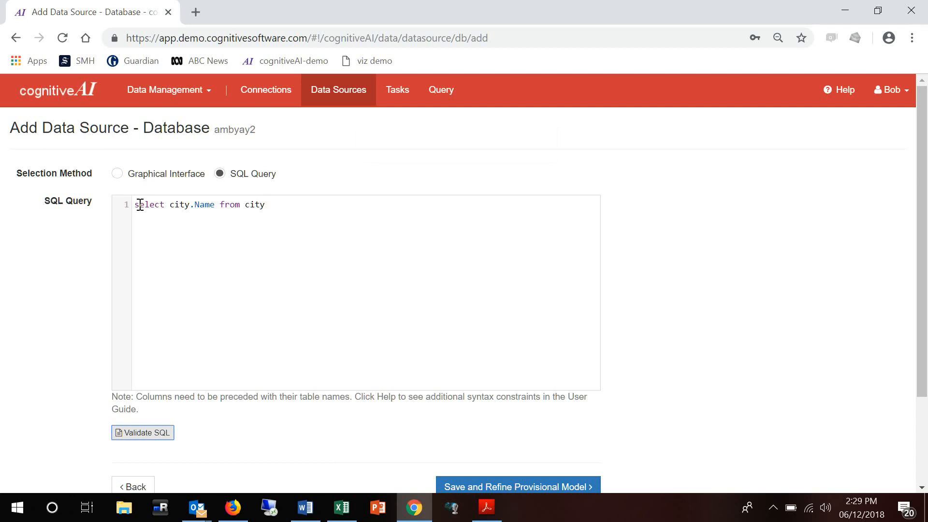
Switch the selection method back to the graphical interface and select all tables
{"action": "left_click", "coordinate": [156, 182]}
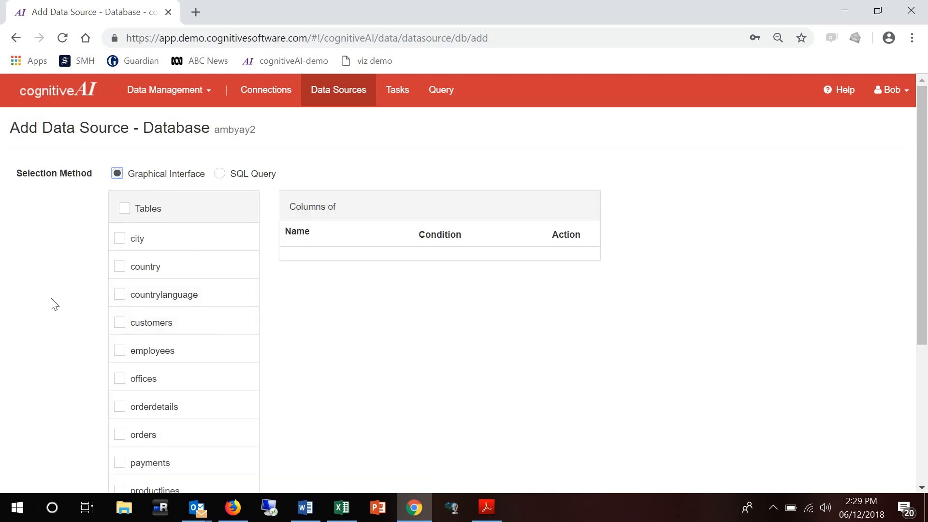
{"action": "left_click", "coordinate": [126, 210]}
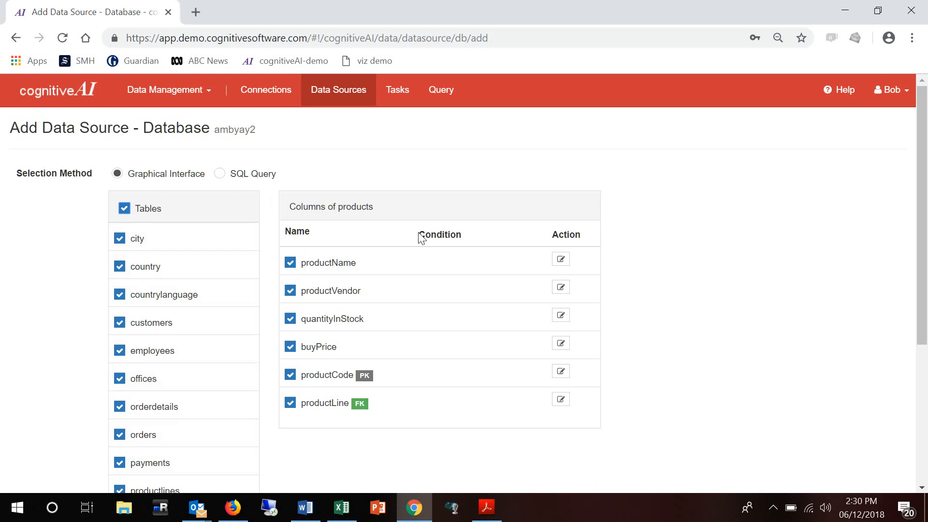
Deselect the productVendor, productName and buyPrice columns of the products table
{"action": "mouse_move", "coordinate": [924, 227]}
{"action": "left_mouse_down"}
{"action": "mouse_move", "coordinate": [924, 320]}
{"action": "mouse_move", "coordinate": [922, 212]}
{"action": "left_mouse_up"}
{"action": "left_click", "coordinate": [291, 291]}
{"action": "left_click", "coordinate": [291, 264]}
{"action": "left_click", "coordinate": [290, 346]}
Exclude the country, employees and offices tables from the selection
{"action": "left_click", "coordinate": [120, 266]}
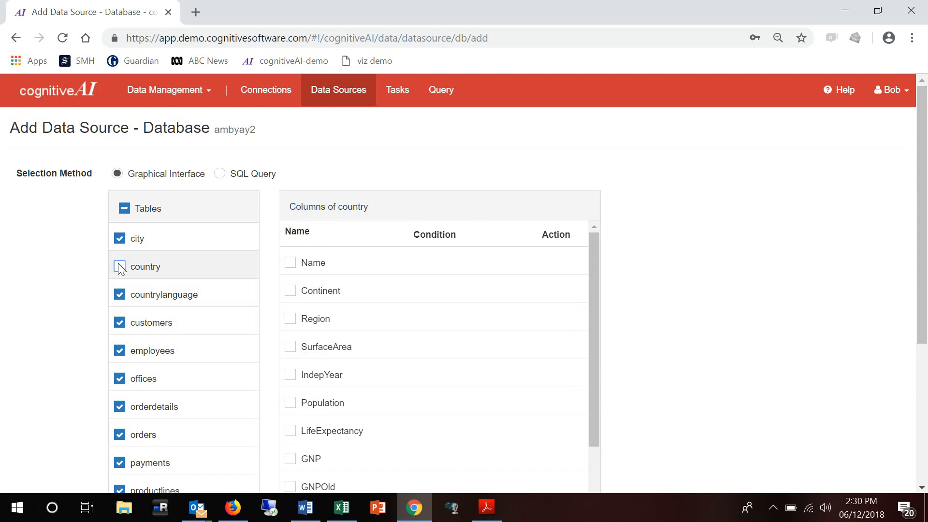
{"action": "left_click", "coordinate": [120, 353]}
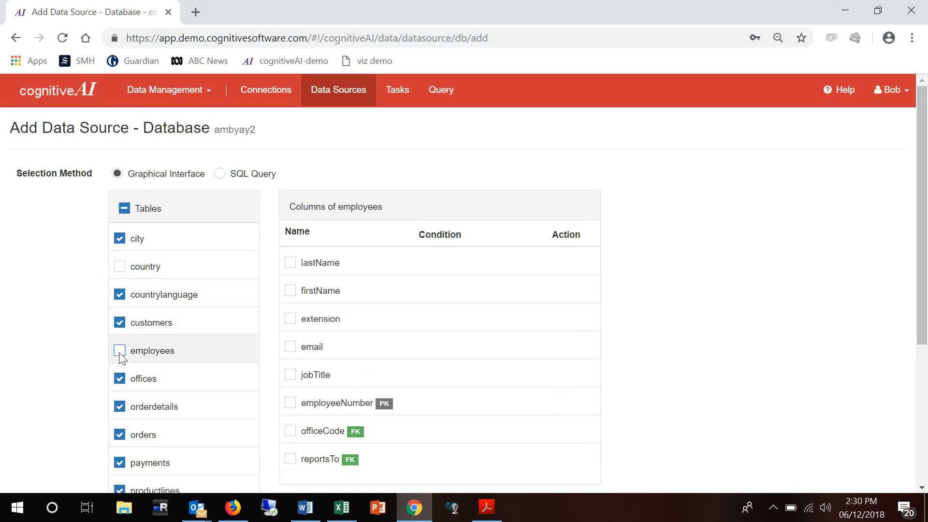
{"action": "left_click", "coordinate": [118, 379]}
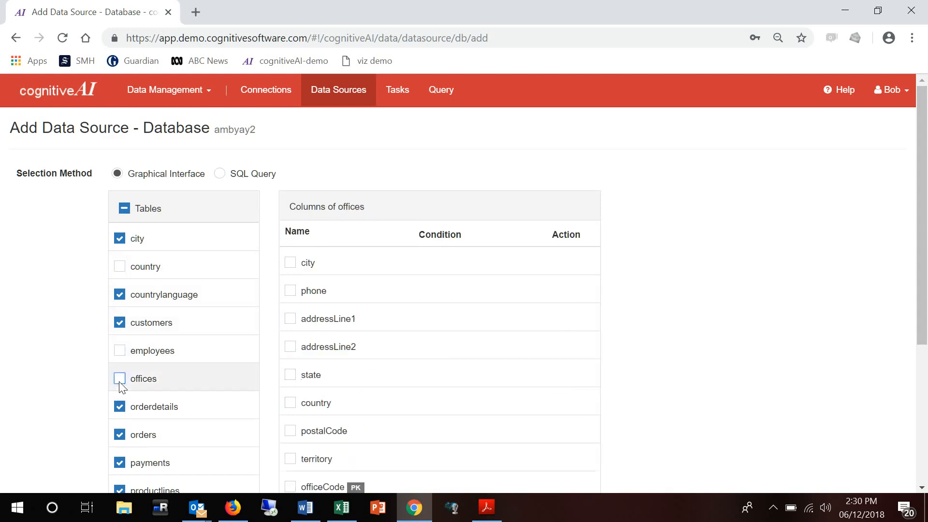
Select all tables again, save the data source and proceed to refining the provisional model
{"action": "left_click", "coordinate": [125, 208]}
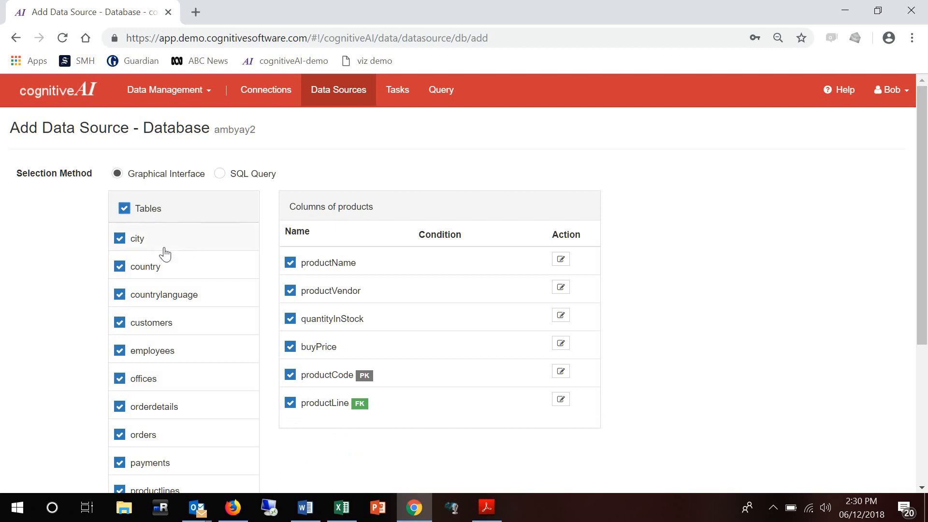
{"action": "scroll", "coordinate": [68, 264], "scroll_direction": "down", "scroll_amount": 5}
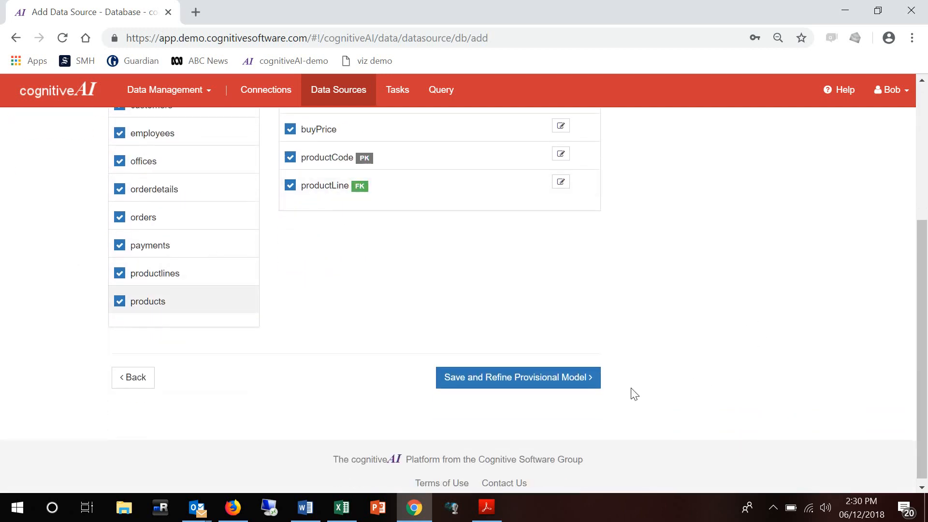
{"action": "left_click", "coordinate": [559, 384]}
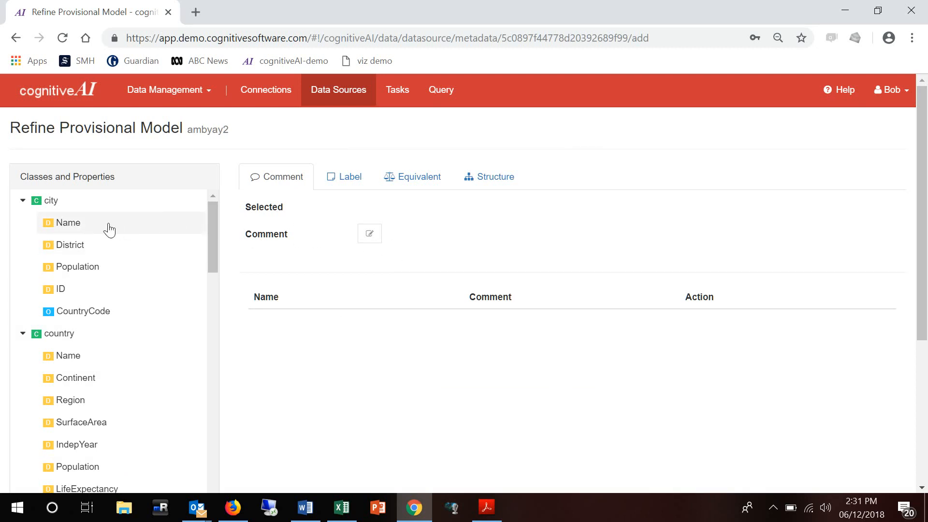
Add the comment "name of city" to the Name property of the city class
{"action": "left_click", "coordinate": [79, 223]}
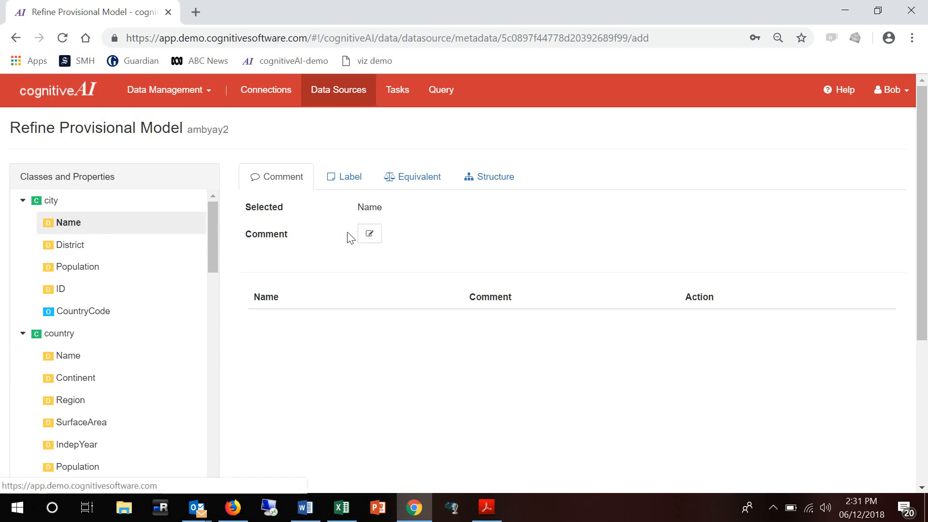
{"action": "left_click", "coordinate": [366, 234]}
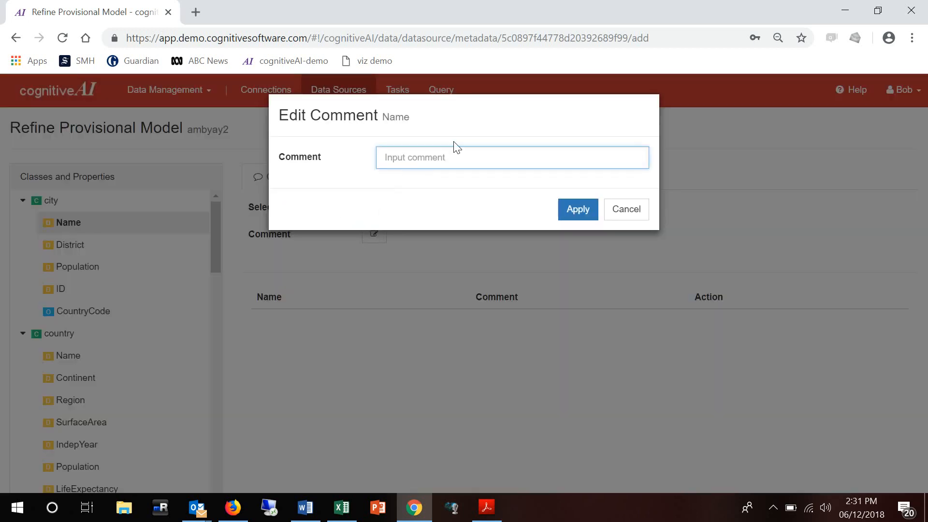
{"action": "type", "text": "name of city"}
{"action": "left_click", "coordinate": [572, 218]}
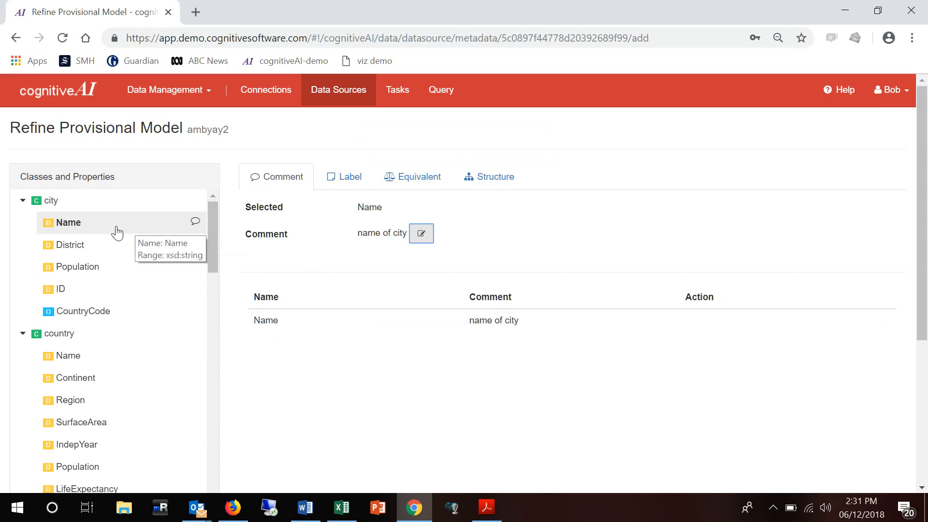
Give the city class's Name property the label "lab 01"
{"action": "left_click", "coordinate": [348, 182]}
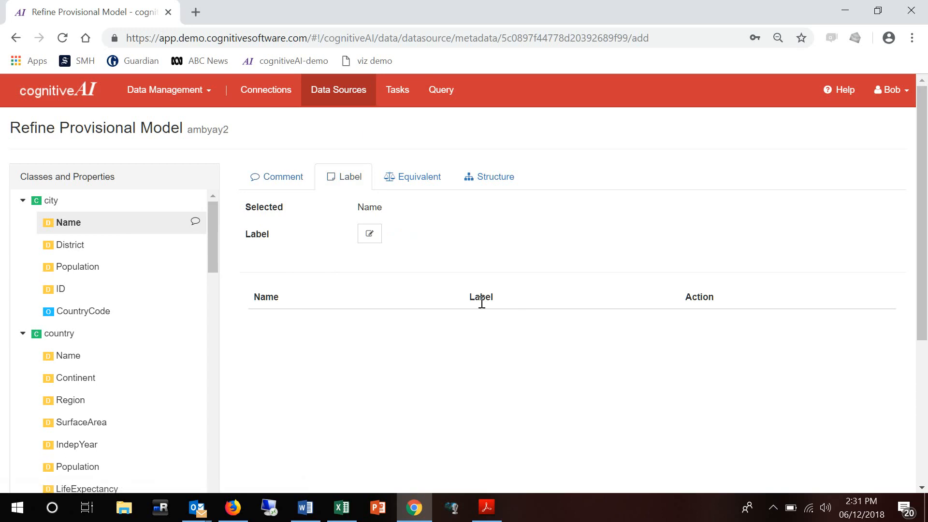
{"action": "left_click", "coordinate": [365, 235]}
{"action": "type", "text": "lab 01"}
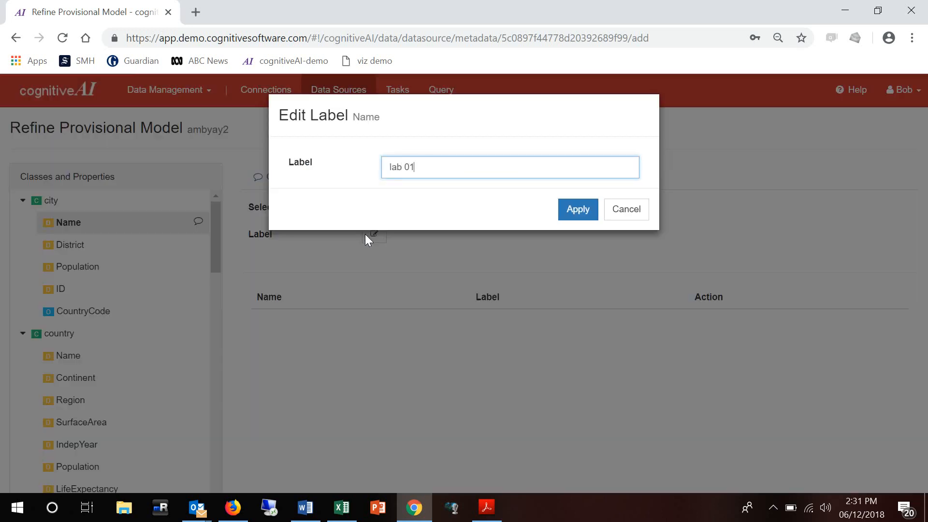
{"action": "left_click", "coordinate": [568, 216]}
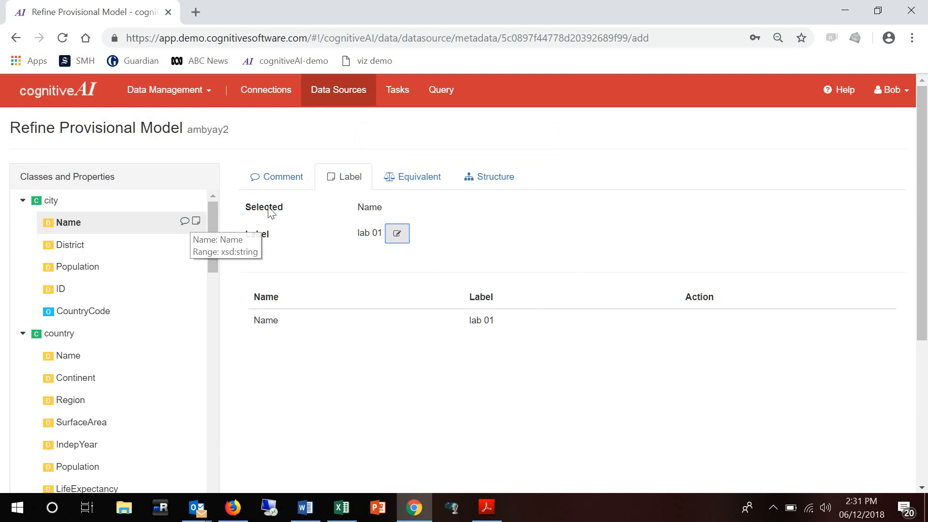
Set the equivalent of the city class's Name property to Intermediaries.csvaddress from the inter01 ontology
{"action": "left_click", "coordinate": [422, 186]}
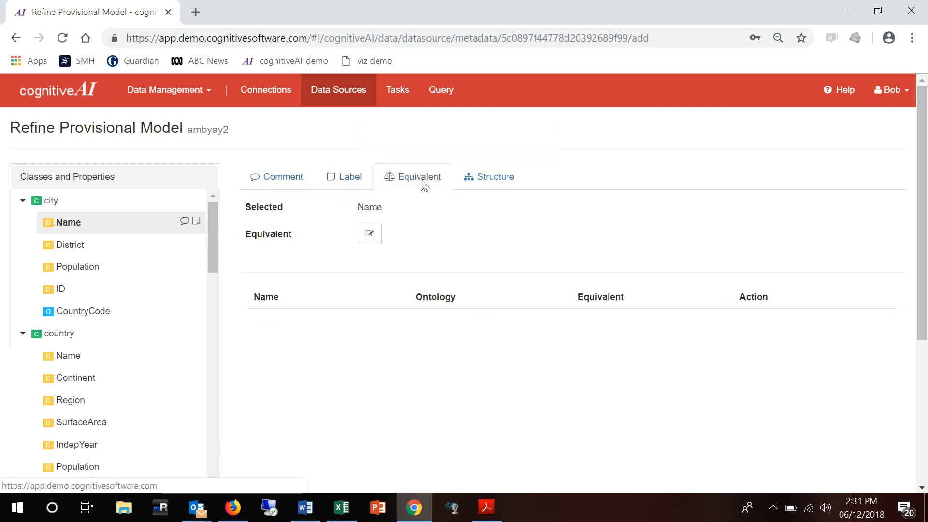
{"action": "left_click", "coordinate": [376, 240]}
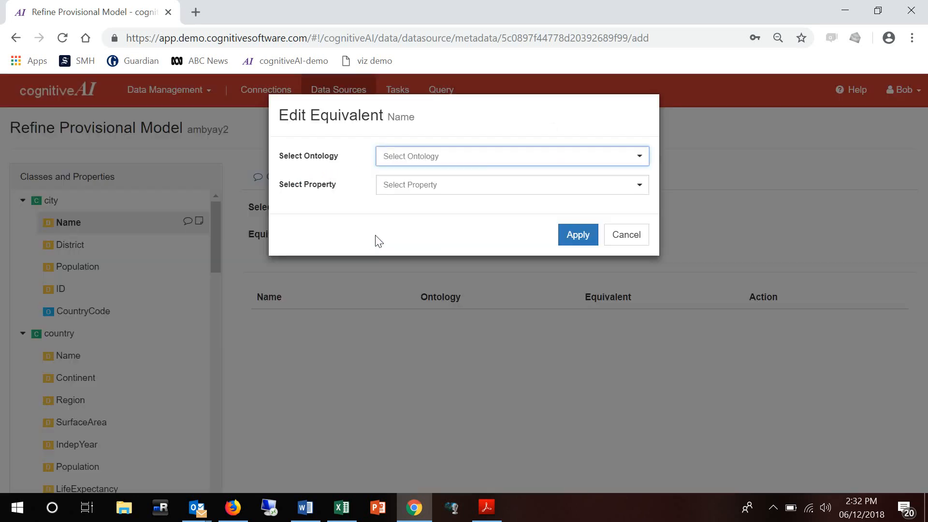
{"action": "left_click", "coordinate": [474, 160]}
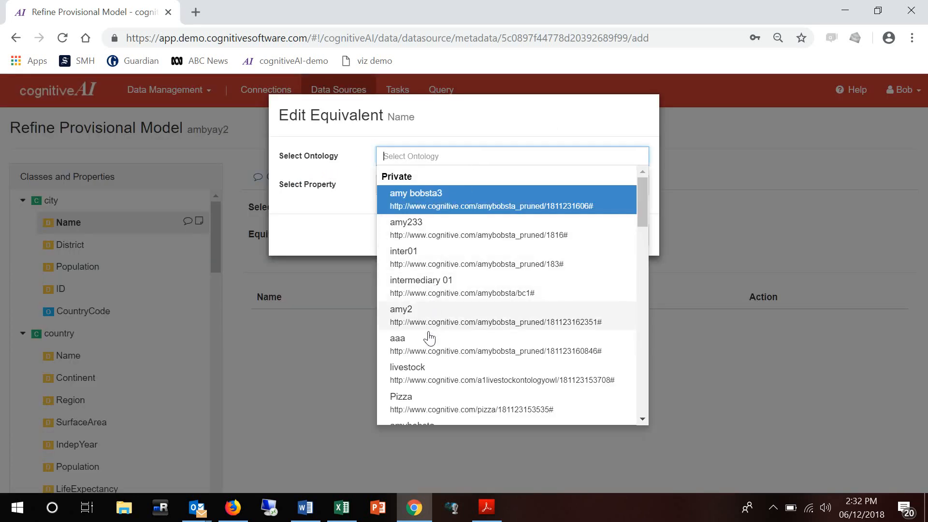
{"action": "left_click", "coordinate": [405, 255]}
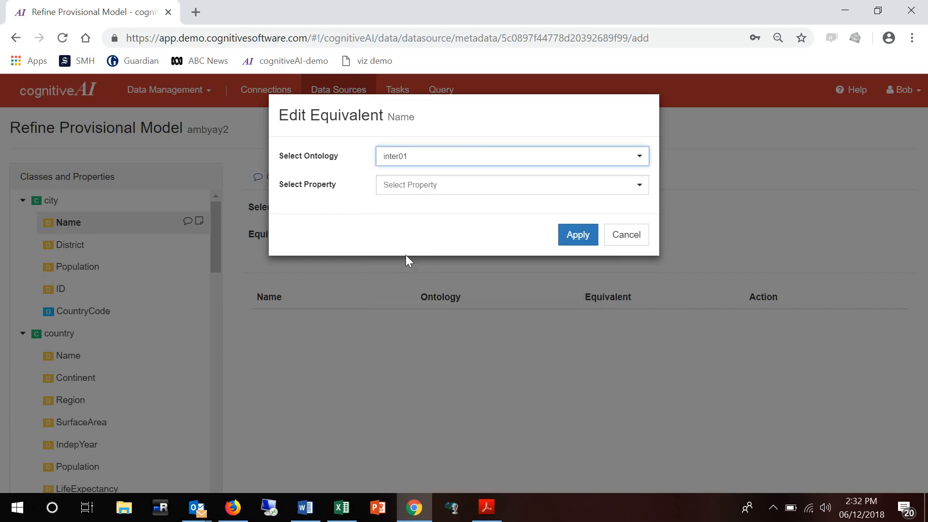
{"action": "left_click", "coordinate": [436, 195]}
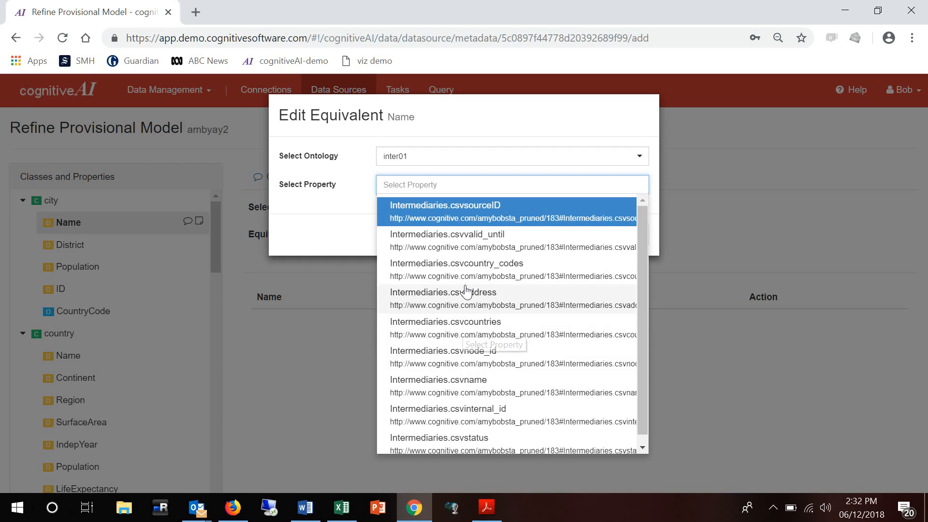
{"action": "left_click", "coordinate": [468, 301]}
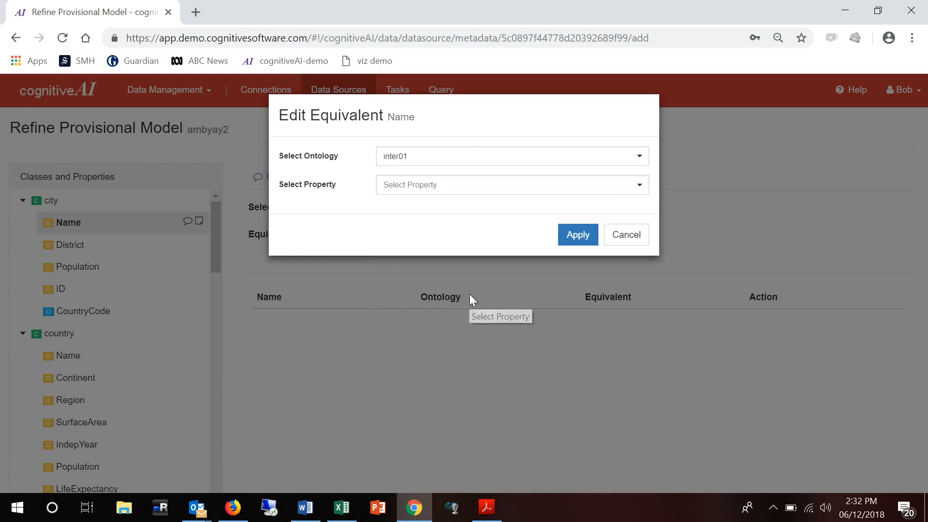
{"action": "left_click", "coordinate": [584, 236]}
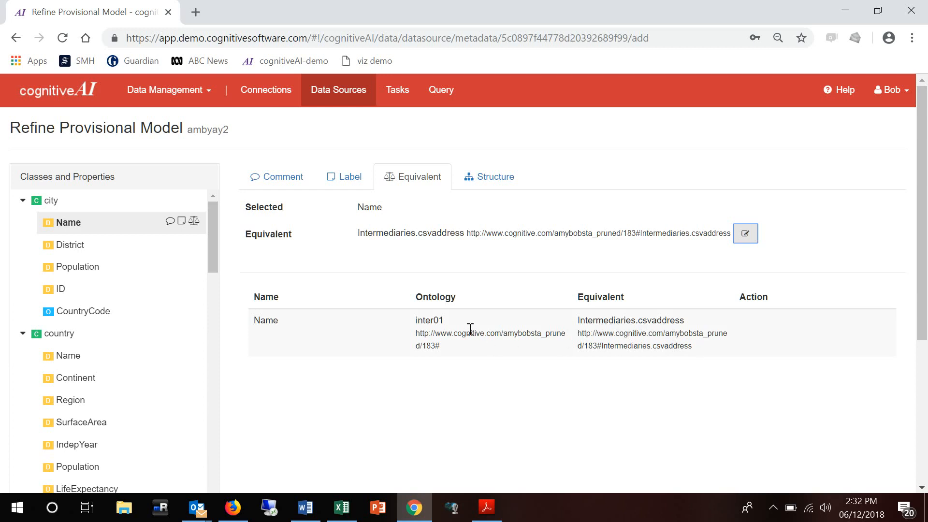
Add a new class named class1 to the provisional model's structure
{"action": "left_click", "coordinate": [494, 182]}
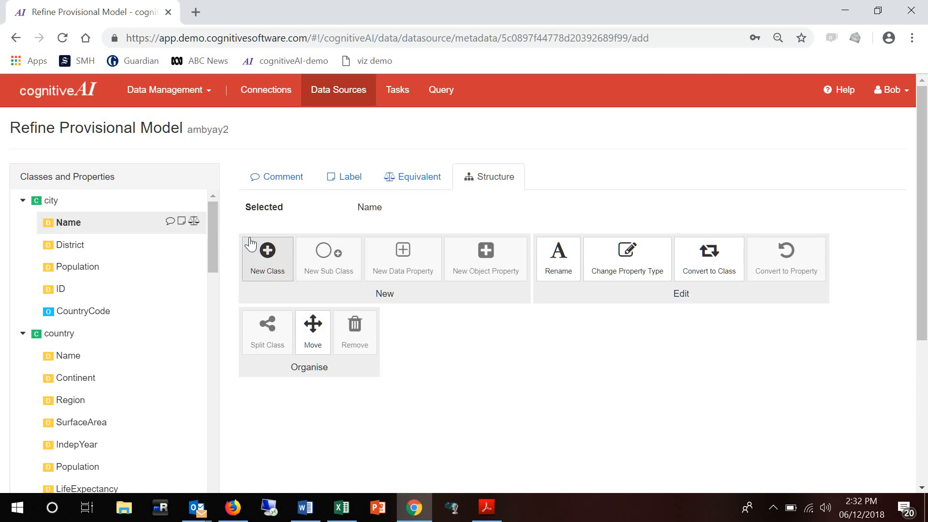
{"action": "left_click", "coordinate": [267, 272]}
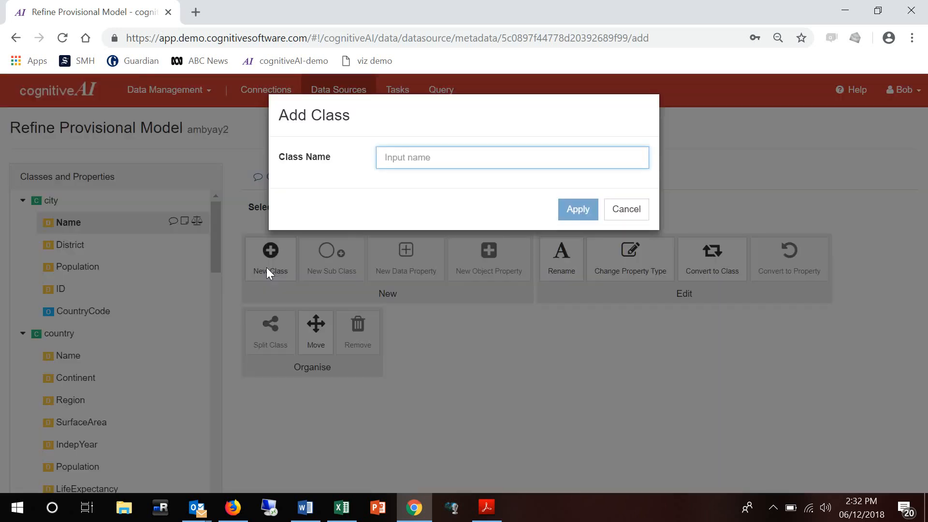
{"action": "type", "text": "class1"}
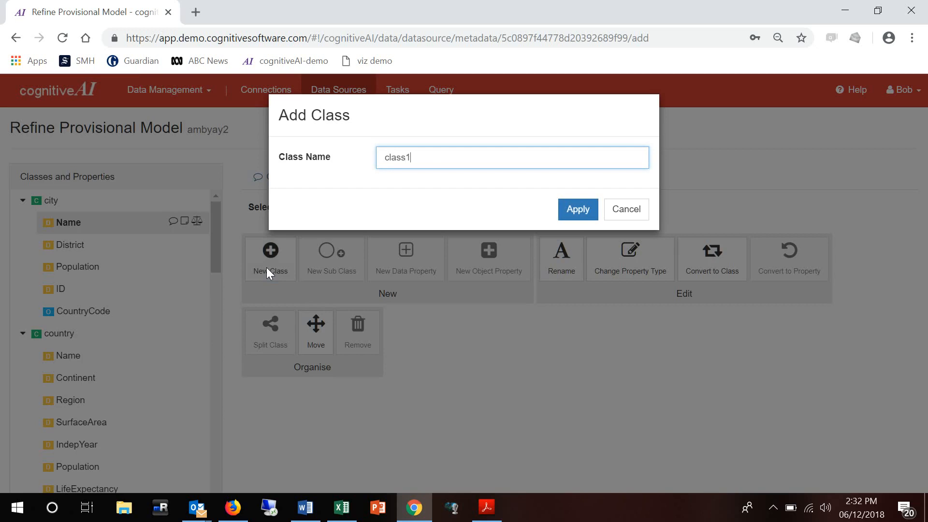
{"action": "left_click", "coordinate": [579, 212]}
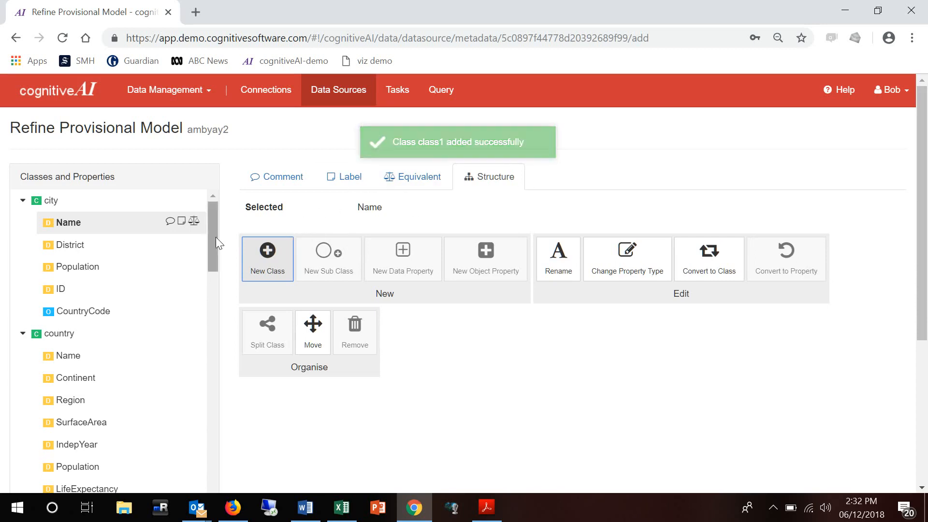
Add a sub class named sub02 to class1 and check its place in the class tree
{"action": "left_click_drag", "start_coordinate": [213, 239], "coordinate": [217, 510]}
{"action": "left_click_drag", "start_coordinate": [924, 265], "coordinate": [922, 427]}
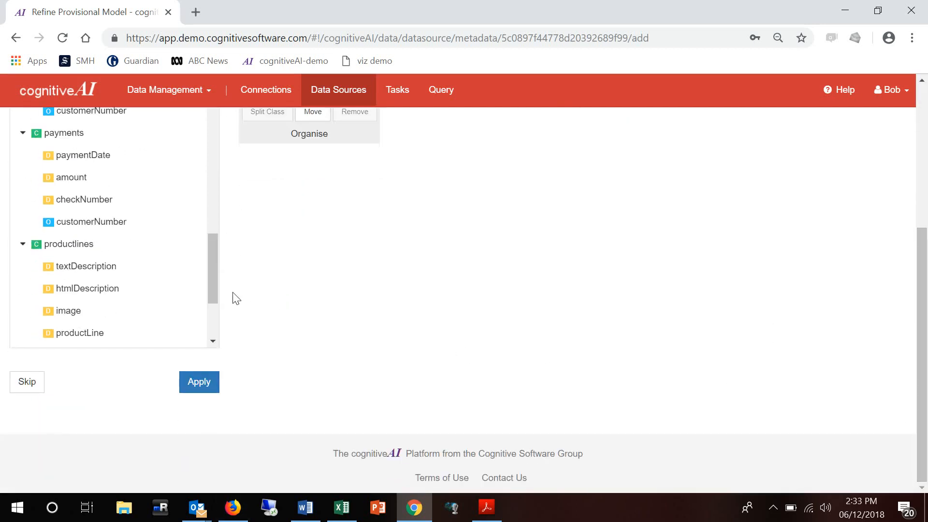
{"action": "left_click_drag", "start_coordinate": [213, 294], "coordinate": [210, 322]}
{"action": "left_click", "coordinate": [37, 338]}
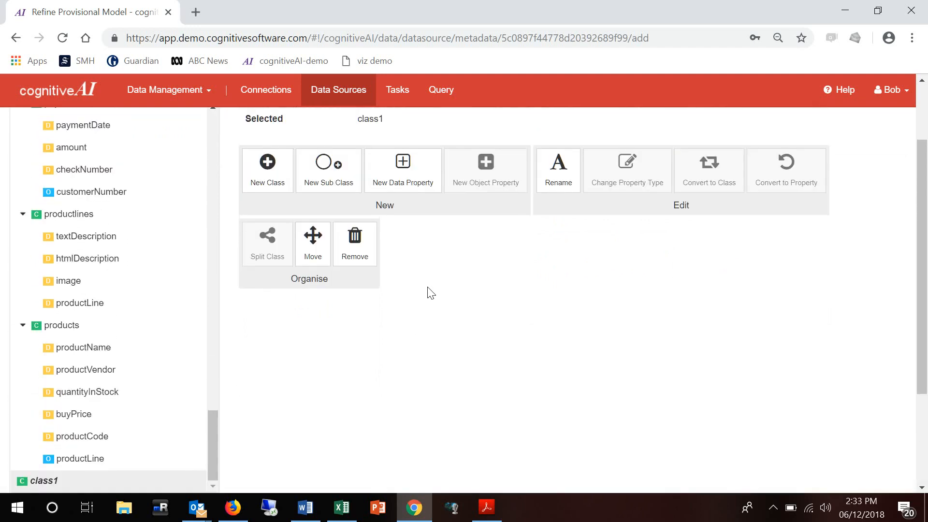
{"action": "left_click", "coordinate": [328, 181]}
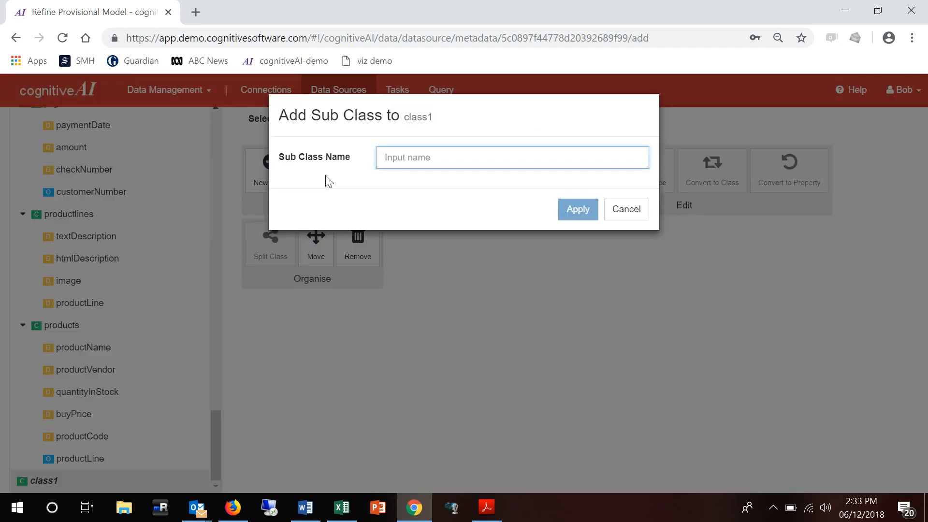
{"action": "type", "text": "sub02"}
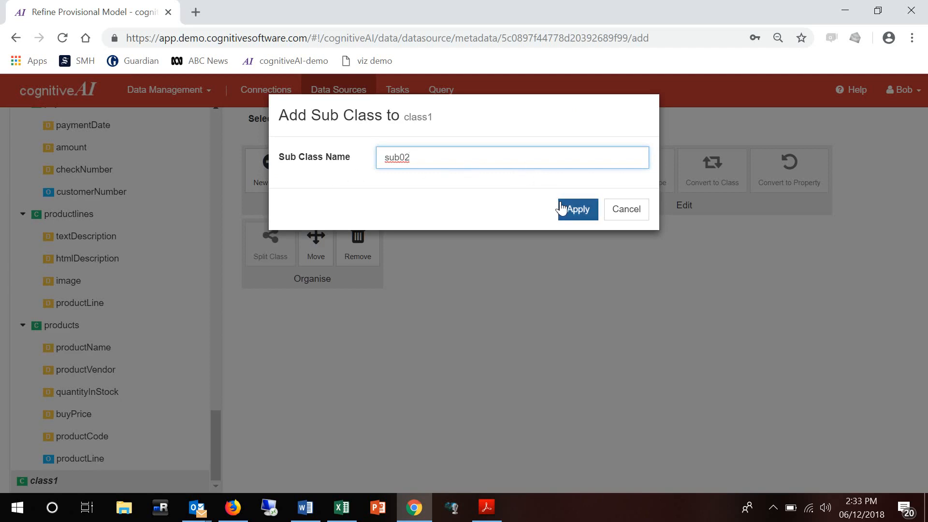
{"action": "left_click", "coordinate": [560, 208]}
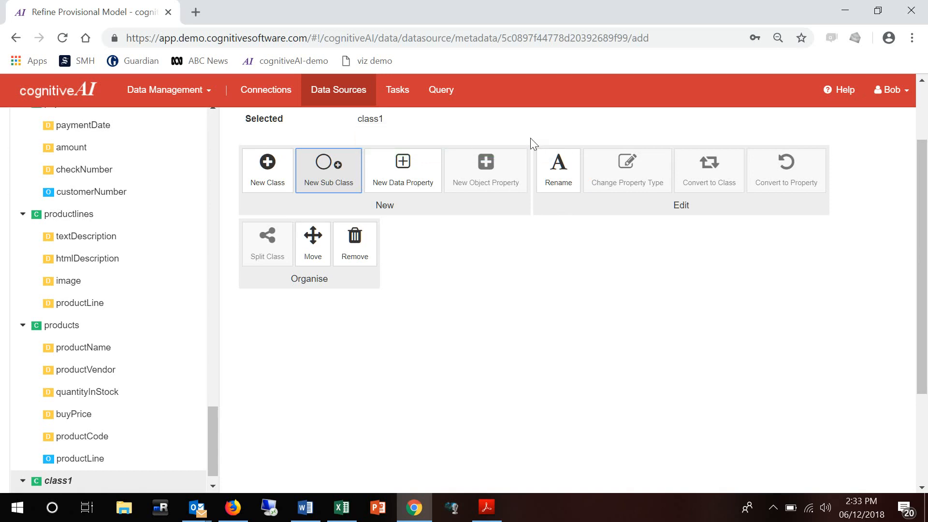
{"action": "scroll", "coordinate": [925, 225], "scroll_direction": "down", "scroll_amount": 3}
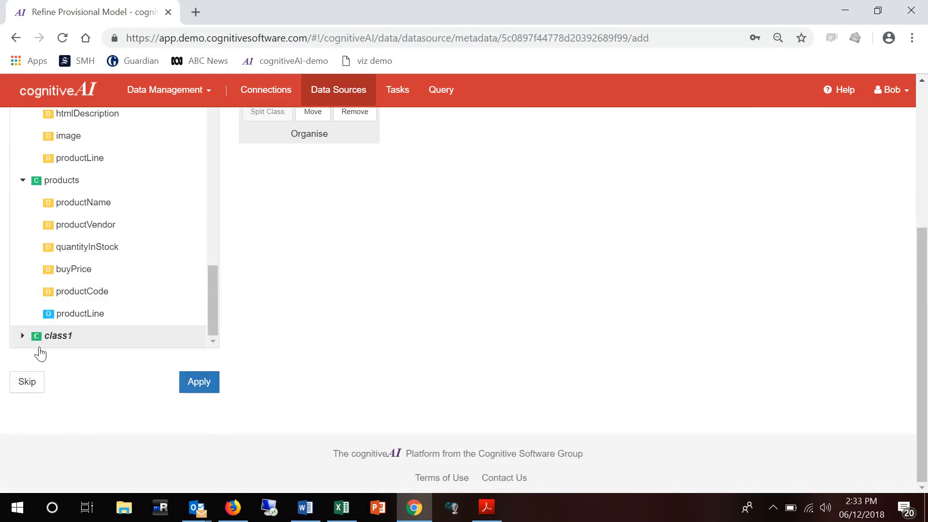
{"action": "scroll", "coordinate": [212, 319], "scroll_direction": "down", "scroll_amount": 1}
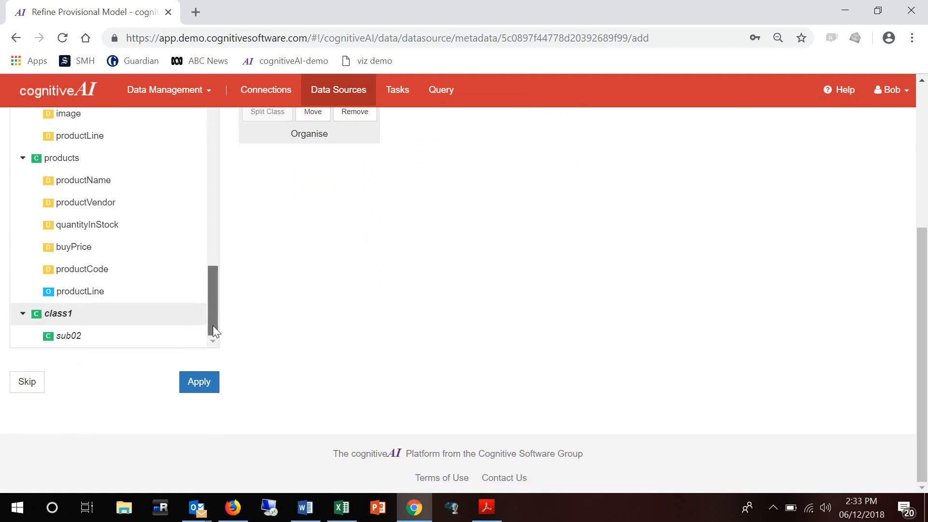
Apply the refined provisional model for ambyay2 and return to the data source list
{"action": "left_click", "coordinate": [199, 382]}
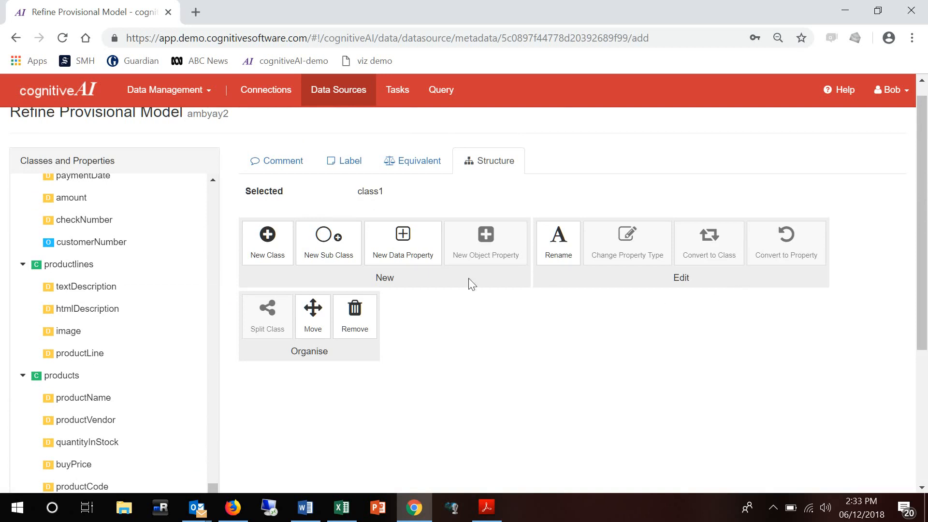
{"action": "left_click_drag", "start_coordinate": [921, 234], "coordinate": [920, 441]}
{"action": "left_click", "coordinate": [201, 385]}
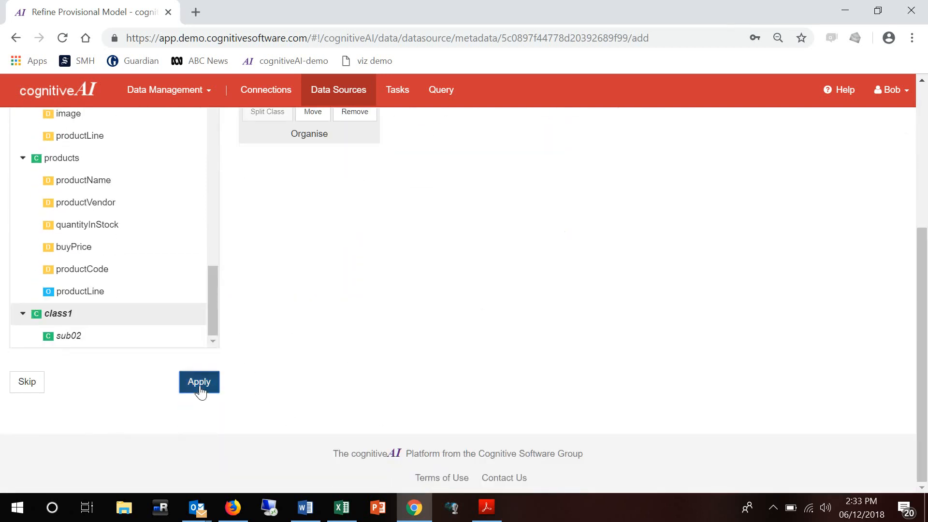
{"action": "left_click", "coordinate": [629, 172]}
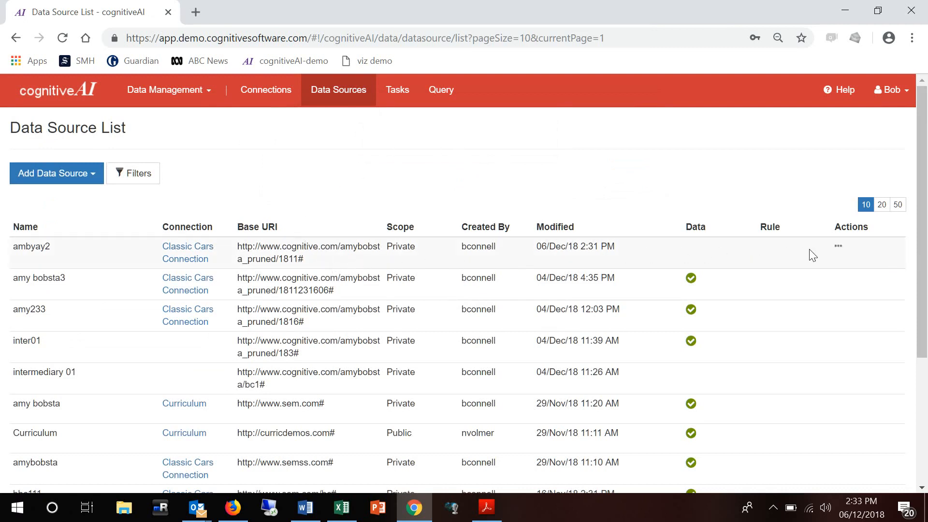
Load the data of the ambyay2 data source from its row actions
{"action": "left_click", "coordinate": [839, 248]}
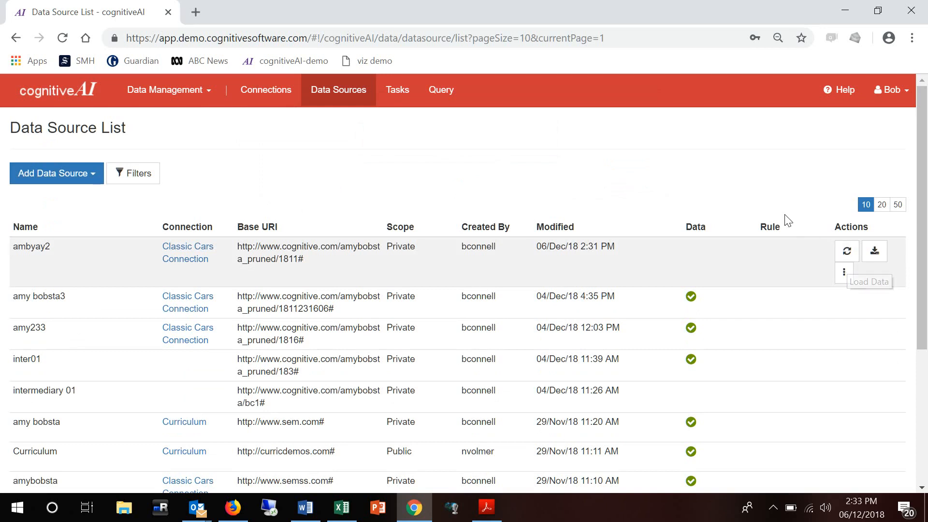
{"action": "left_click", "coordinate": [848, 252]}
{"action": "left_click", "coordinate": [873, 257]}
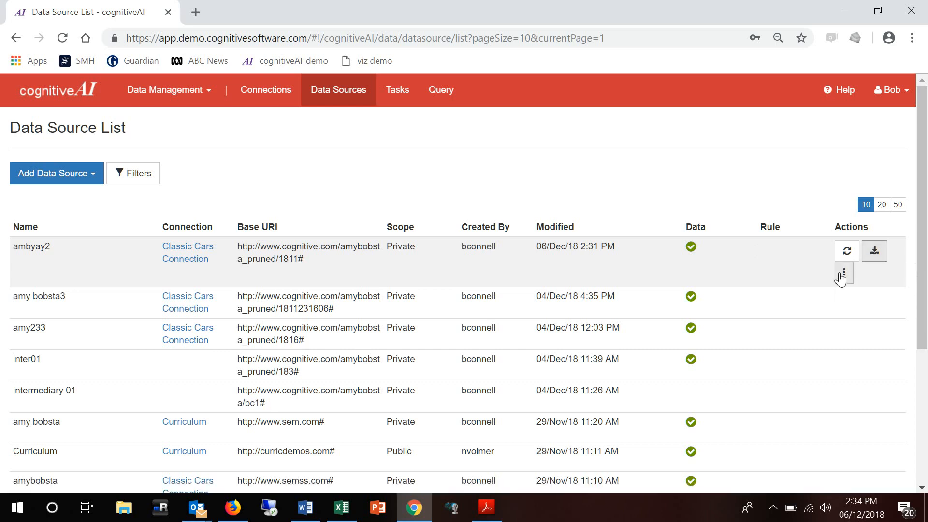
{"action": "left_click", "coordinate": [843, 273]}
{"action": "left_click", "coordinate": [864, 314]}
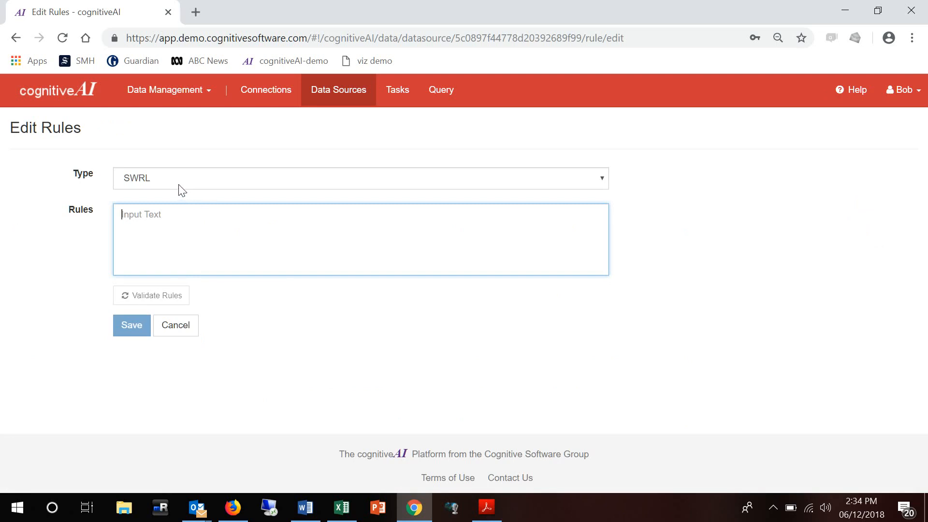
{"action": "left_click", "coordinate": [600, 179]}
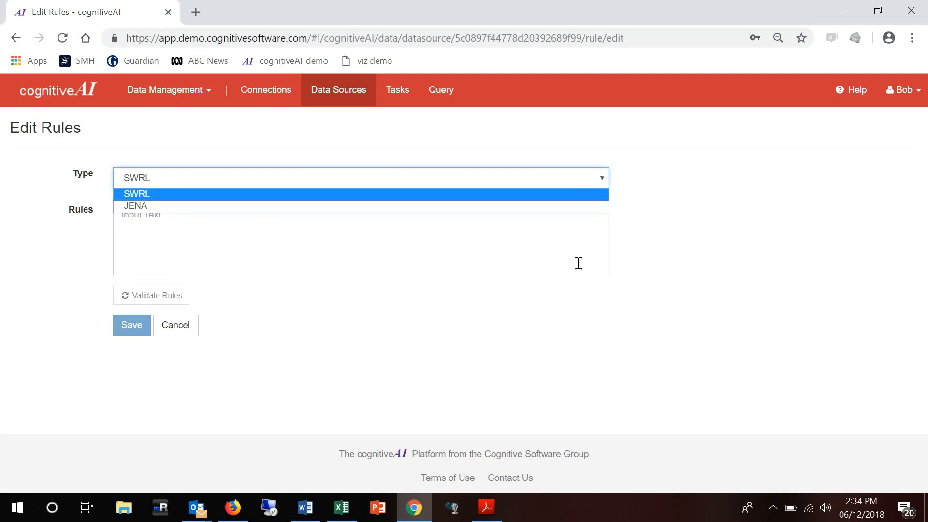
{"action": "left_click", "coordinate": [172, 332]}
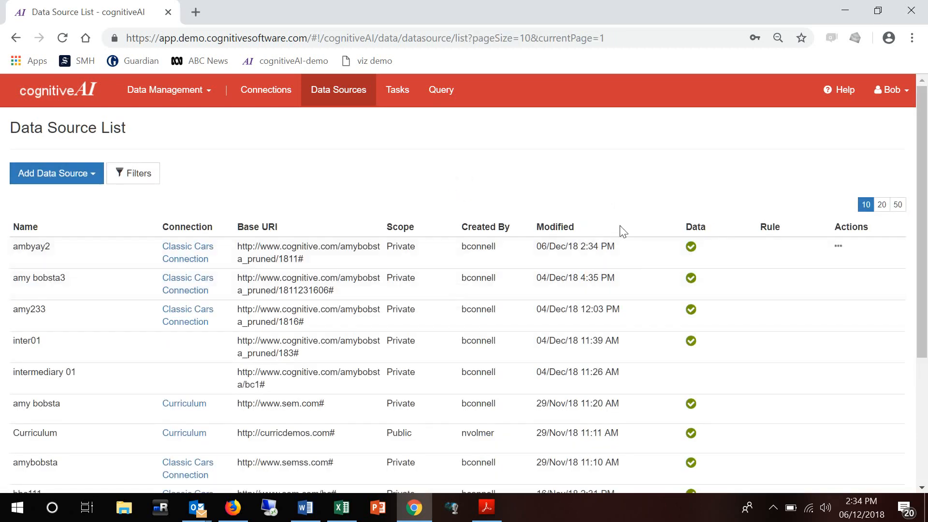
Open the SPARQL query page, then switch to count.docx in Word and copy the TripleCount query
{"action": "left_click", "coordinate": [438, 94]}
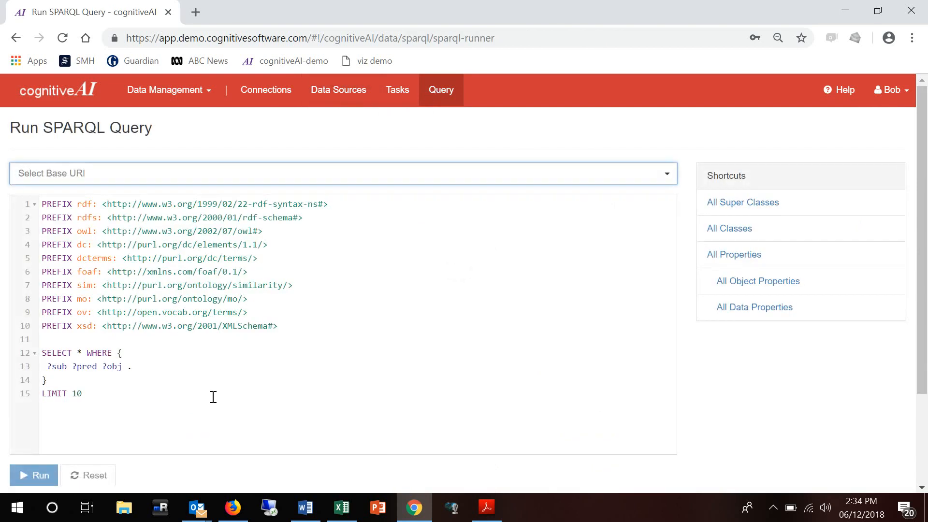
{"action": "mouse_move", "coordinate": [305, 515]}
{"action": "left_click", "coordinate": [297, 393]}
{"action": "left_click_drag", "start_coordinate": [256, 267], "coordinate": [214, 214]}
{"action": "key", "text": "ctrl+c"}
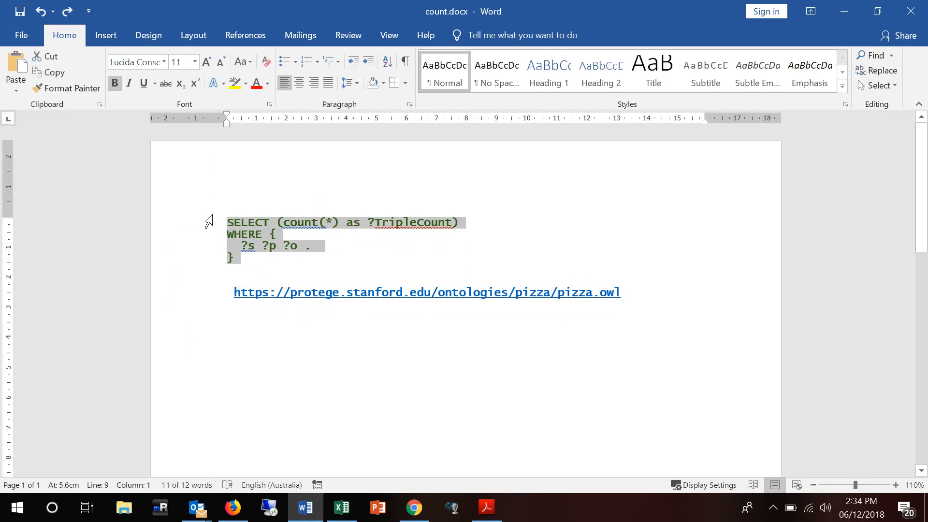
Switch to cognitiveAI in Firefox and load the data of the ajaja data source
{"action": "left_click", "coordinate": [229, 508]}
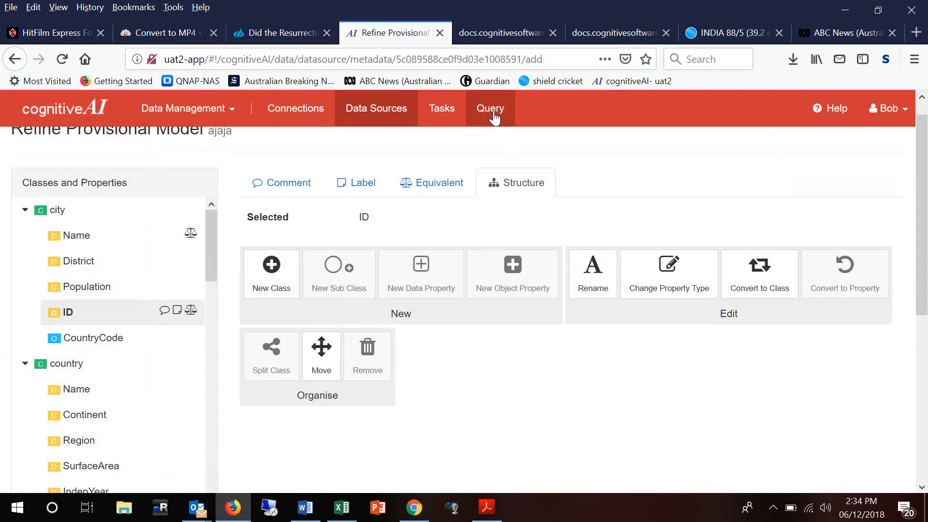
{"action": "left_click", "coordinate": [491, 112]}
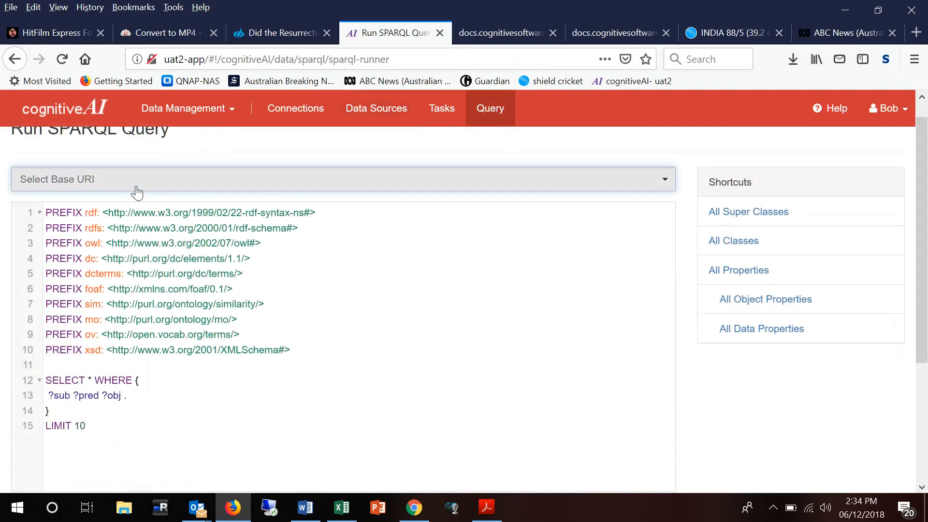
{"action": "left_click", "coordinate": [136, 189]}
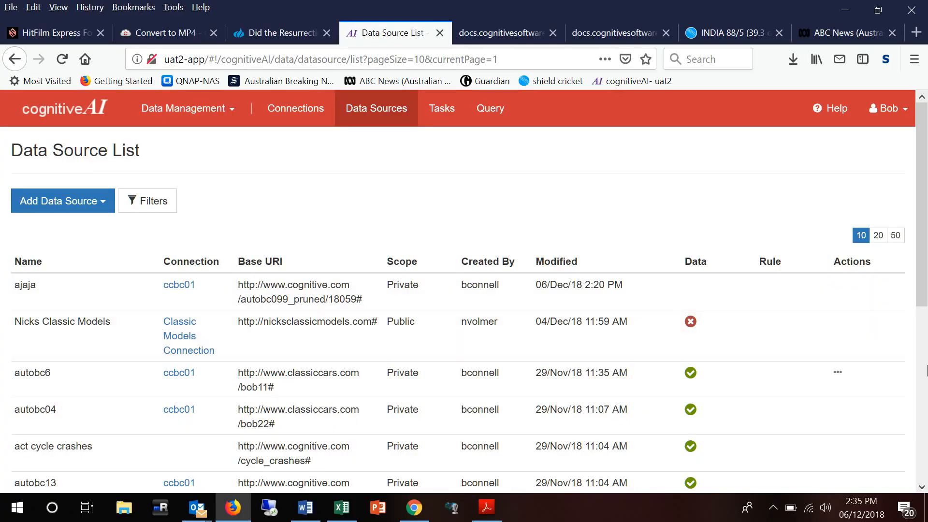
{"action": "left_click", "coordinate": [839, 290]}
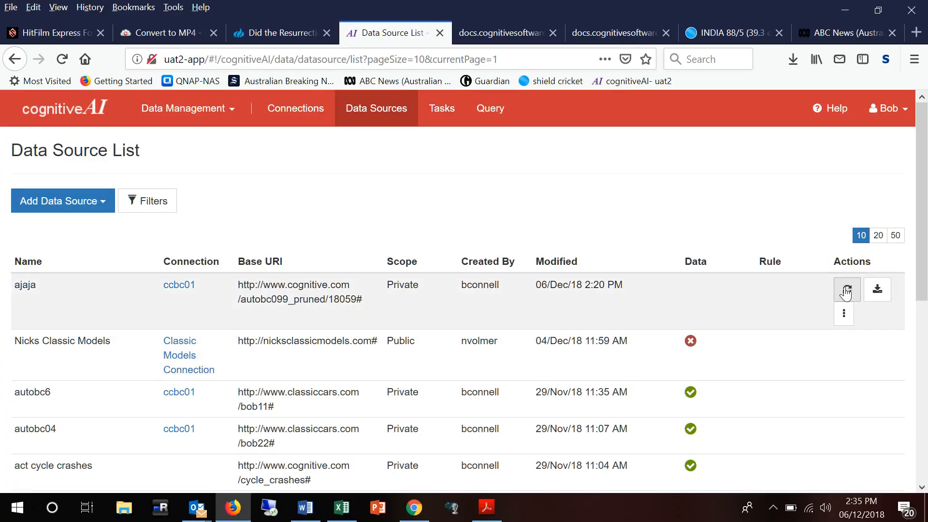
{"action": "left_click", "coordinate": [846, 290]}
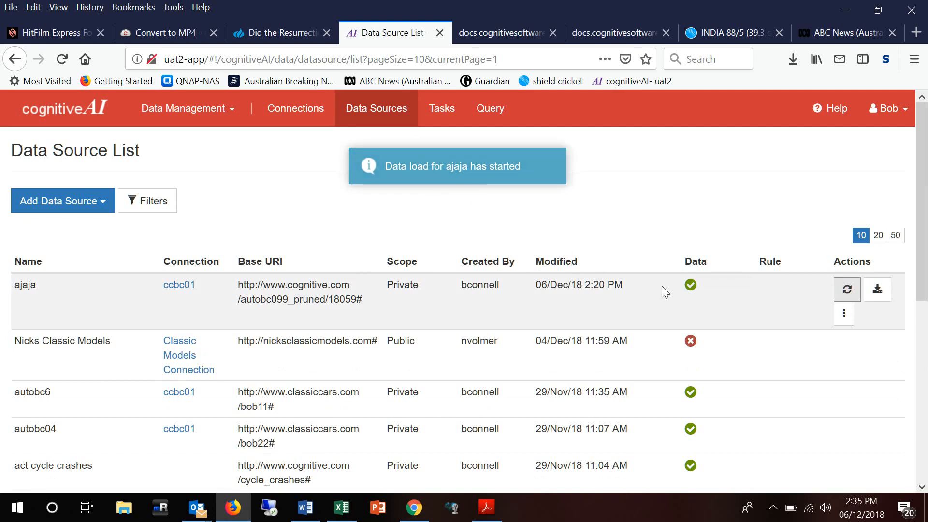
Open the SPARQL query page and select the ajaja data source as the base URI
{"action": "left_click", "coordinate": [491, 112]}
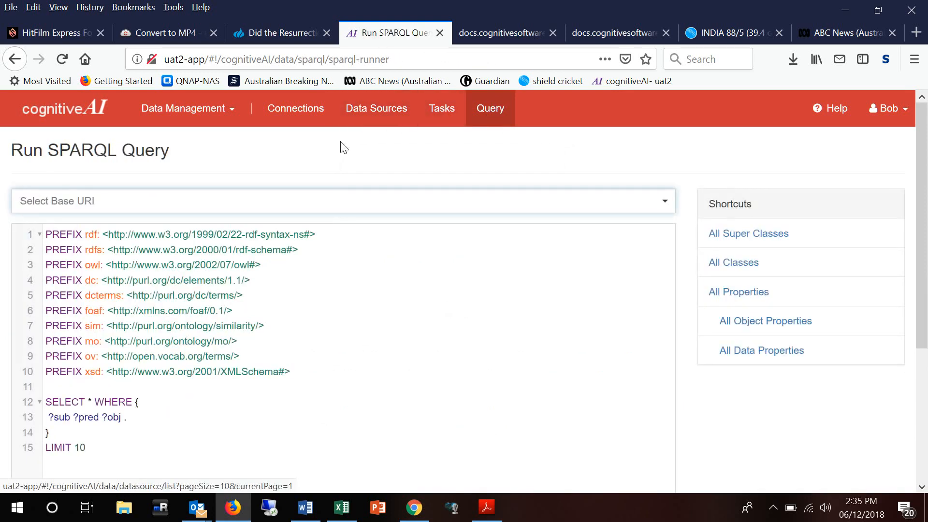
{"action": "left_click", "coordinate": [334, 203]}
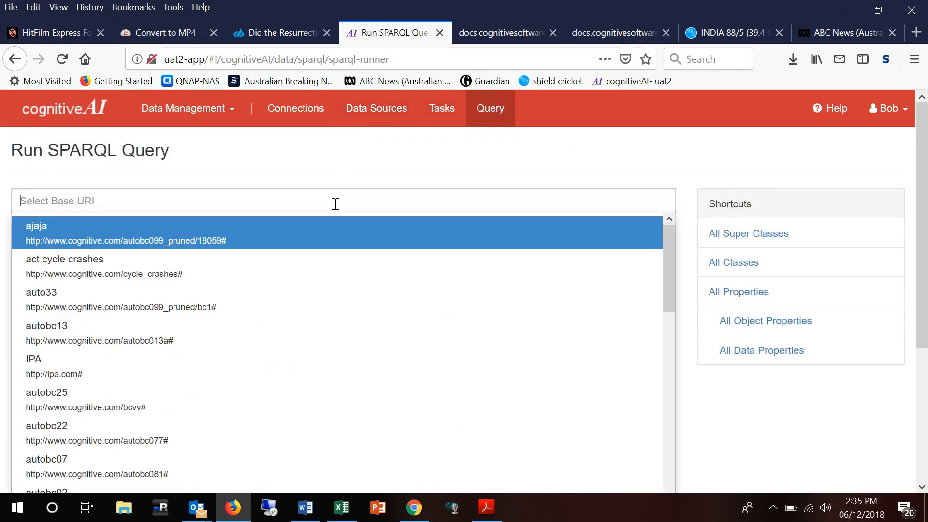
{"action": "left_click", "coordinate": [34, 234]}
Run the copied TripleCount query in place of the default SELECT statement and return to the data source list
{"action": "scroll", "coordinate": [394, 315], "scroll_direction": "down", "scroll_amount": 3}
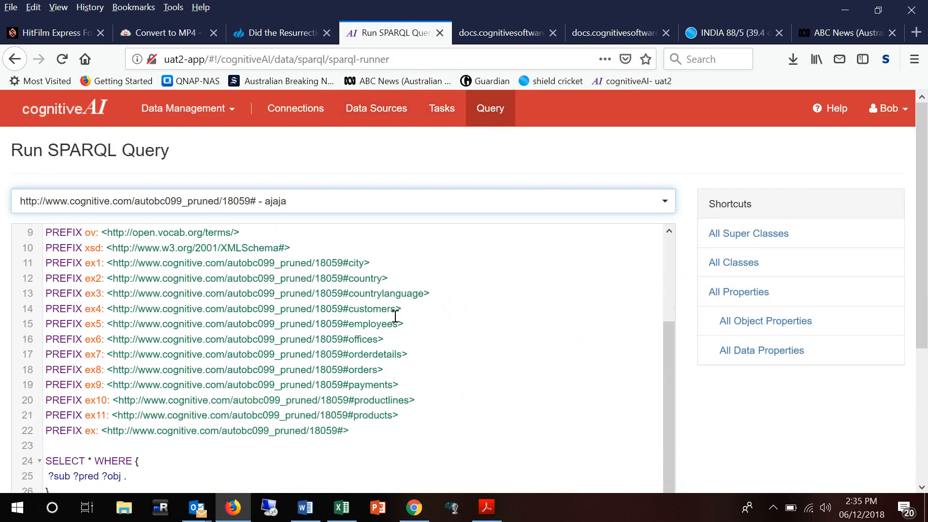
{"action": "scroll", "coordinate": [121, 486], "scroll_direction": "down", "scroll_amount": 1}
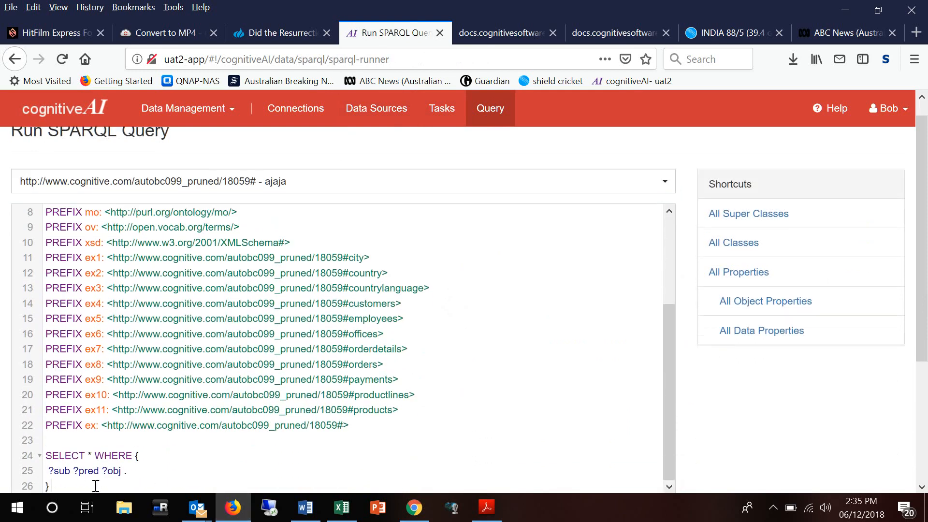
{"action": "left_click", "coordinate": [34, 465]}
{"action": "left_click_drag", "start_coordinate": [33, 465], "coordinate": [32, 457]}
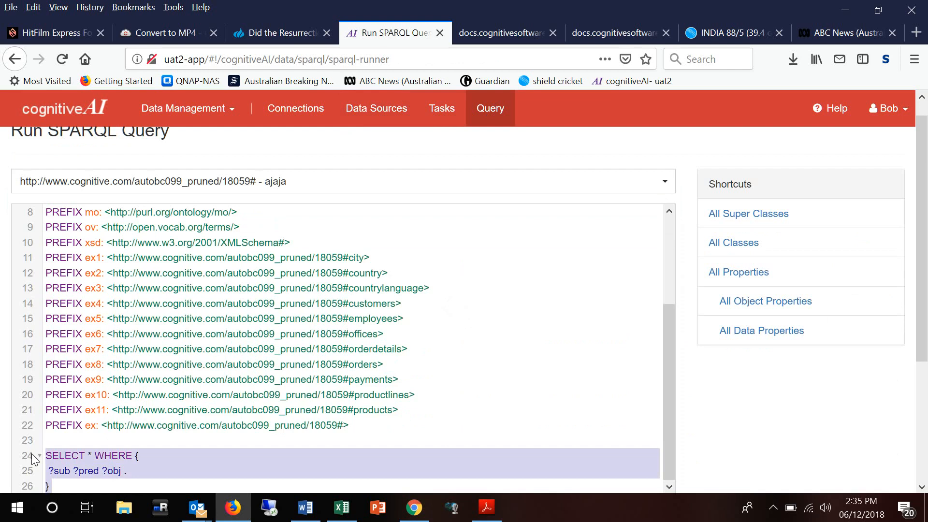
{"action": "key", "text": "ctrl+v"}
{"action": "left_click_drag", "start_coordinate": [918, 307], "coordinate": [816, 423]}
{"action": "left_click", "coordinate": [36, 340]}
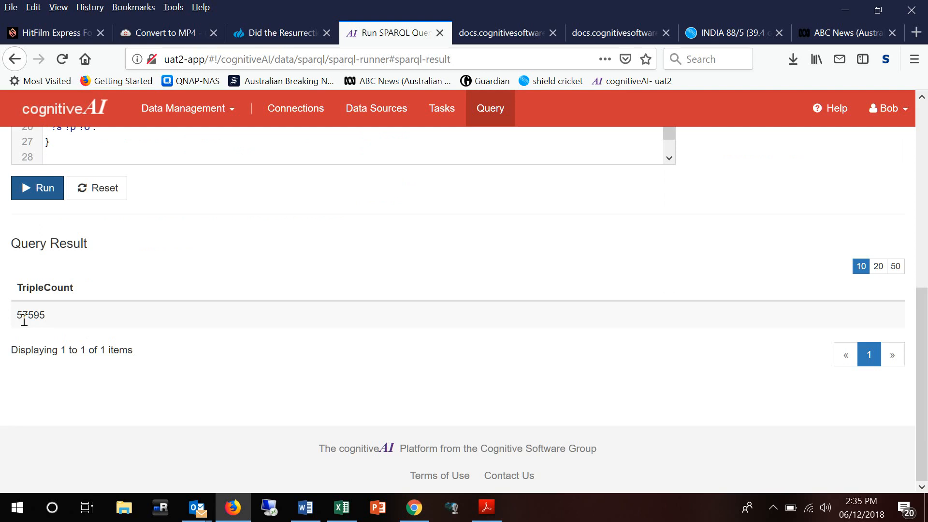
{"action": "left_click", "coordinate": [396, 114]}
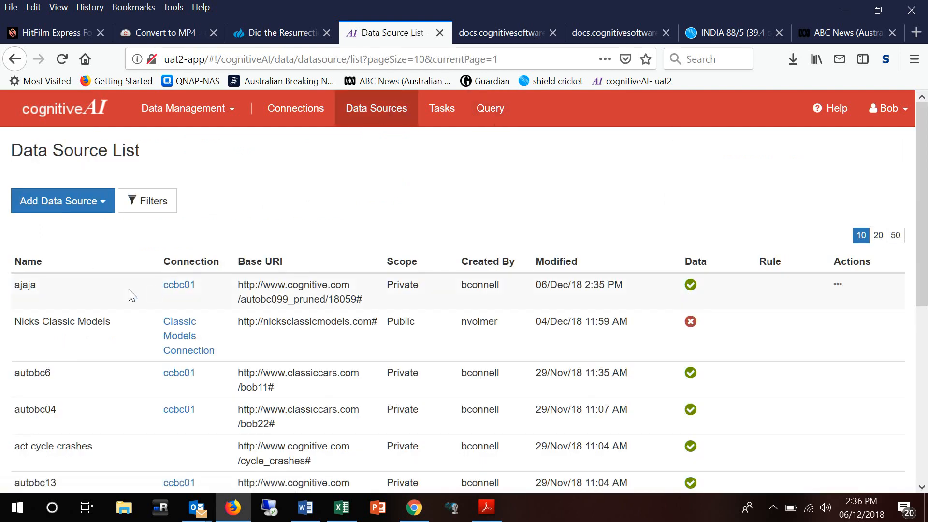